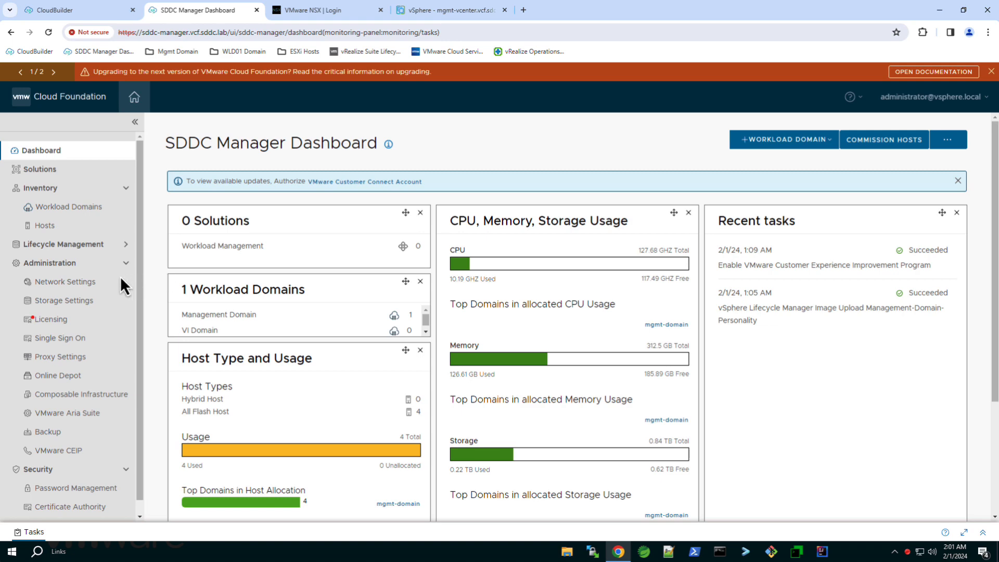
# Go to Administration > Network Settings to see the existing mgmt-pool network pool
pyautogui.click(89, 283)
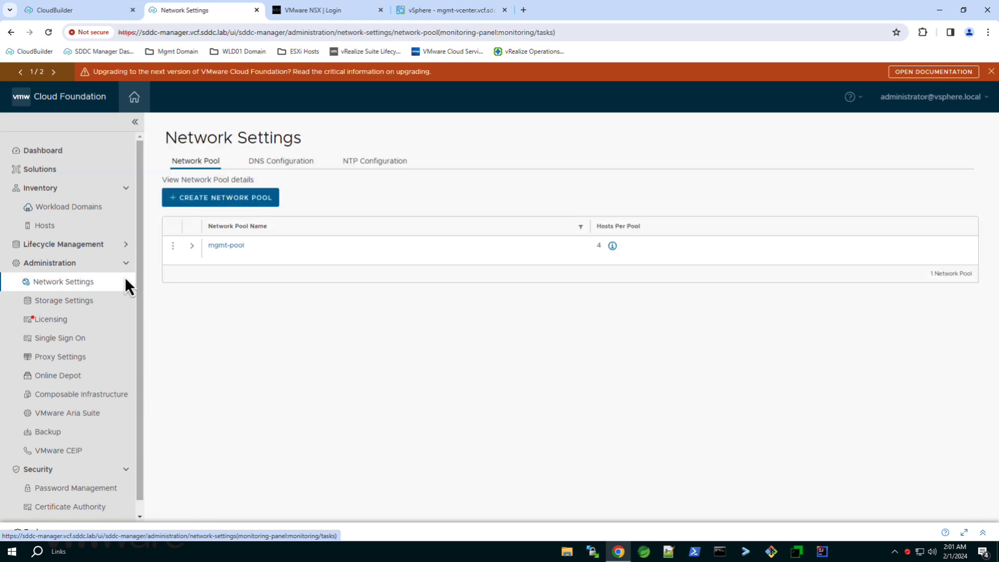
pyautogui.click(192, 247)
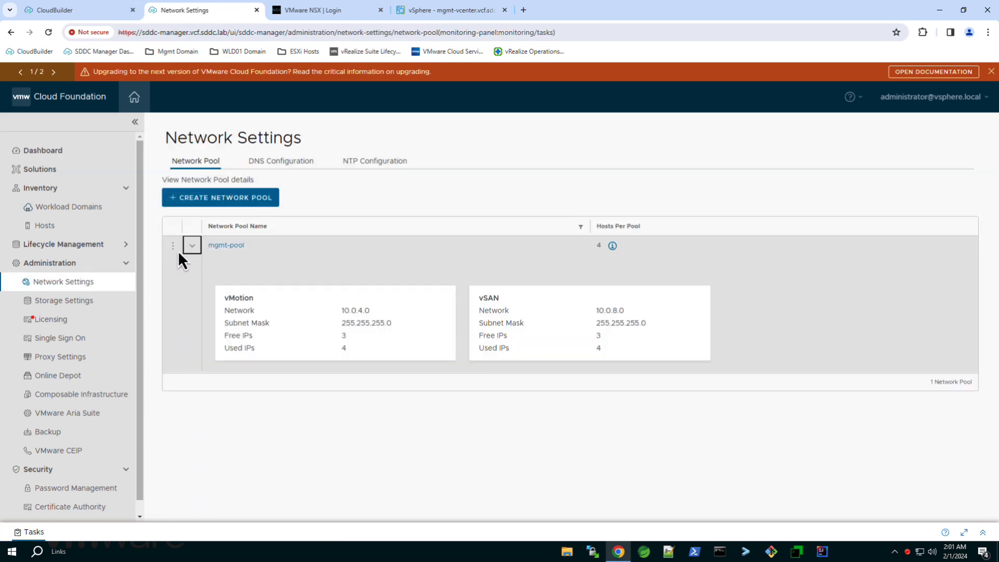
pyautogui.click(174, 247)
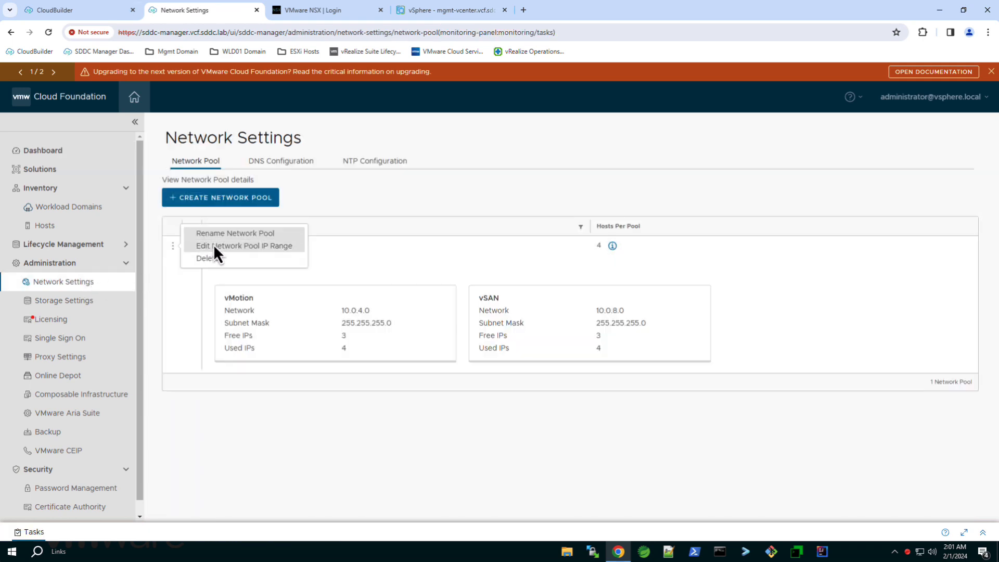
pyautogui.click(213, 246)
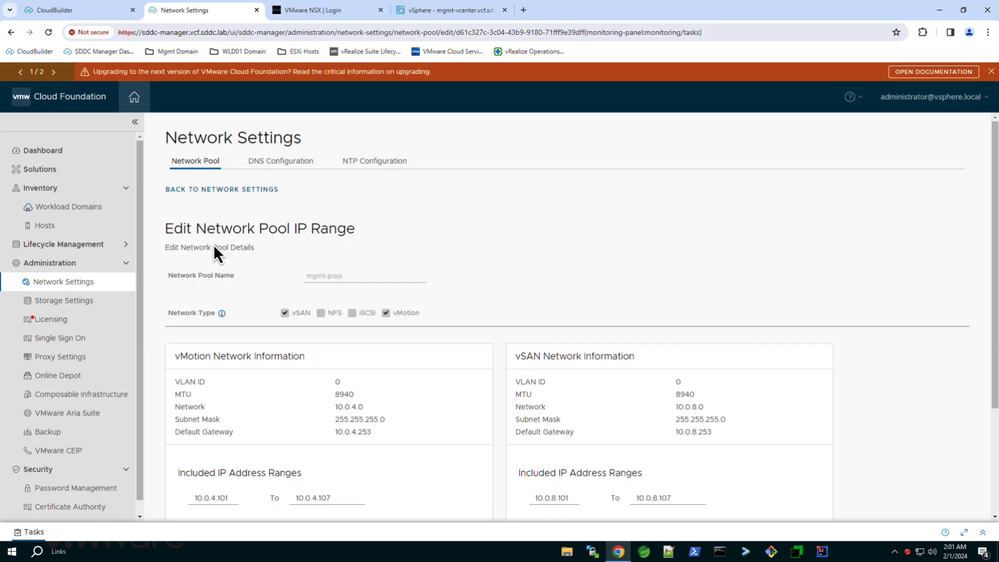
pyautogui.click(209, 189)
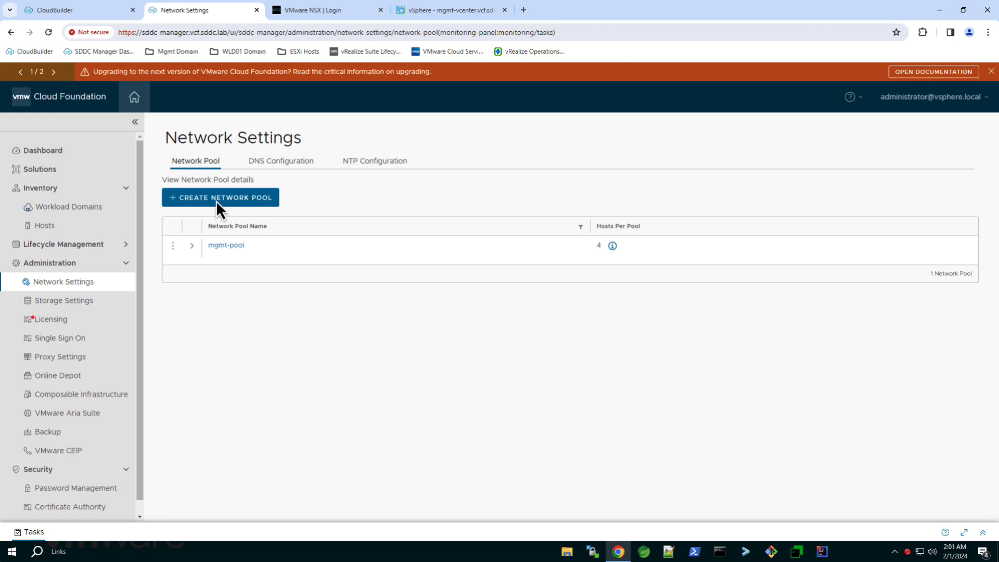
# Name the new pool prod-pool with vSAN: VLAN 0, MTU 8940, network 10.0.8.0/255.255.255.0, gateway 10.0.8.253
pyautogui.click(217, 201)
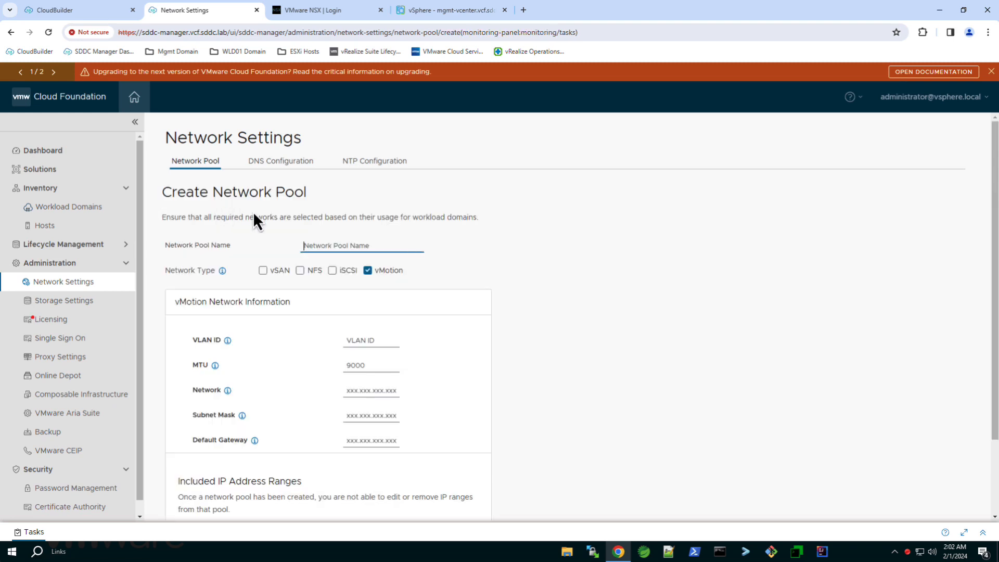
pyautogui.write('prod-pool')
pyautogui.click(264, 271)
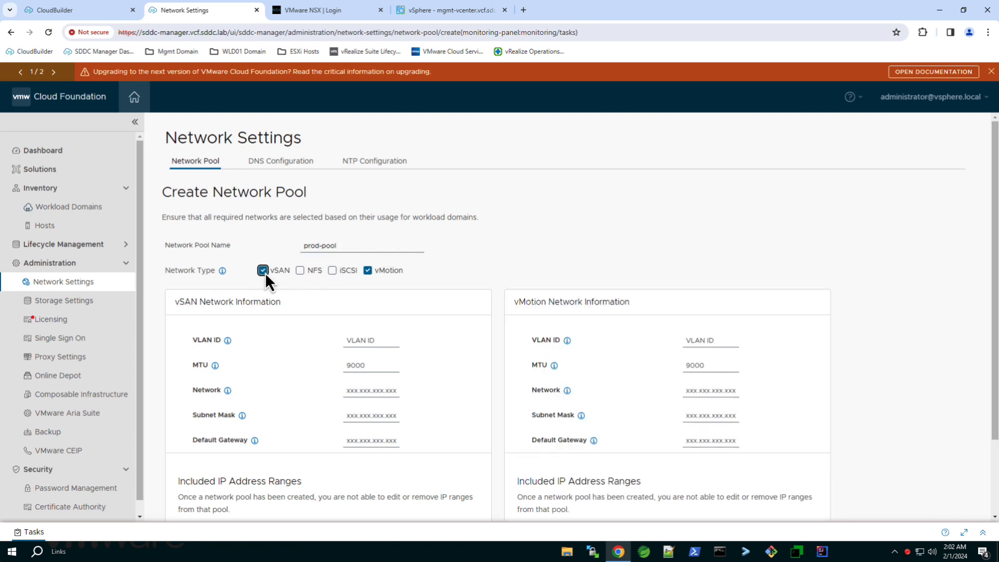
pyautogui.press('Tab')
pyautogui.write('0')
pyautogui.press('Tab')
pyautogui.write('8940')
pyautogui.press('Tab')
pyautogui.write('10.0.8.0')
pyautogui.press('Tab')
pyautogui.write('255.255.255.0')
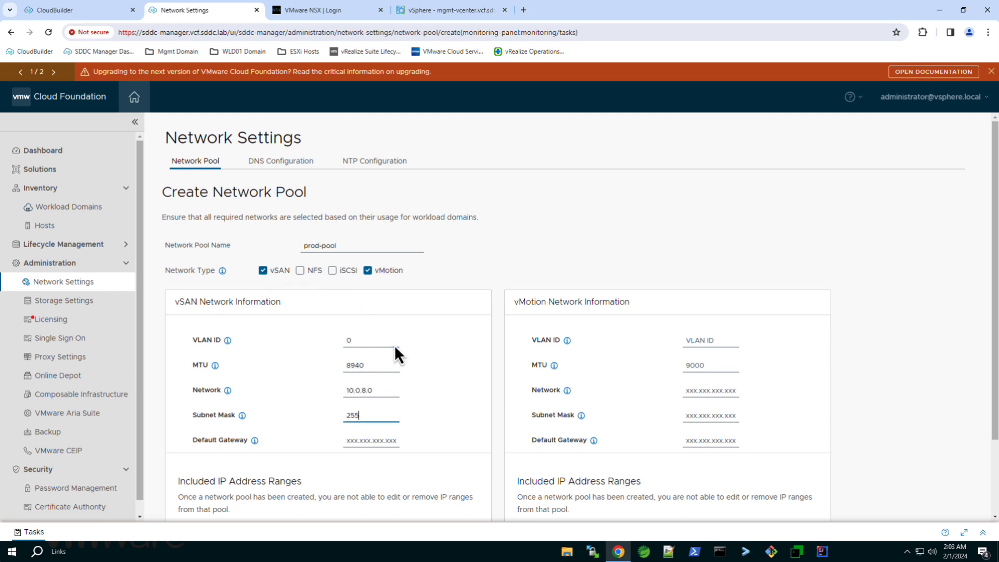
pyautogui.press('Tab')
pyautogui.write('10.0.8.253')
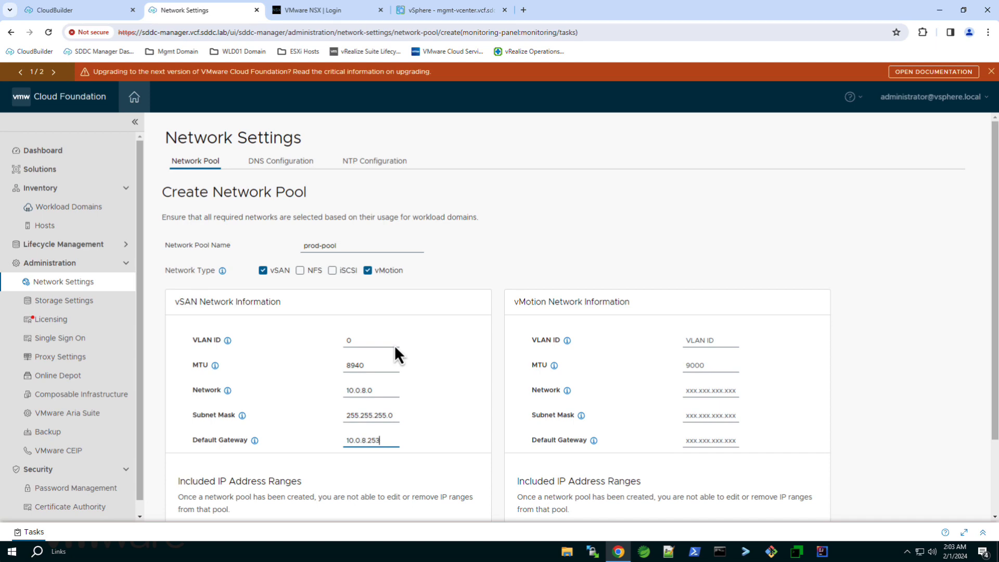
# Add the vSAN IP range 10.0.8.108 to 10.0.8.120
pyautogui.scroll(-3, 395, 344)
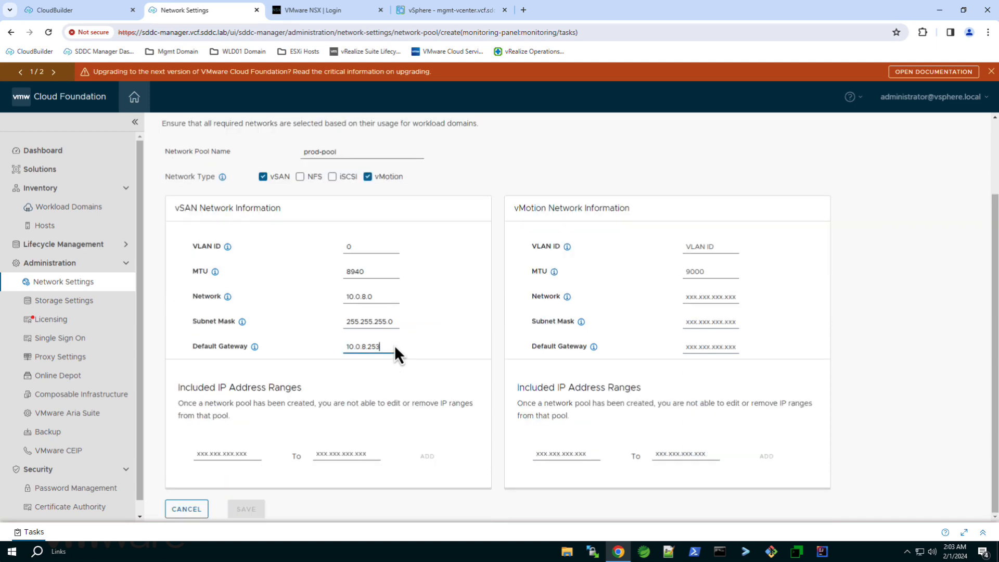
pyautogui.click(243, 452)
pyautogui.write('10.0.8.108')
pyautogui.press('Tab')
pyautogui.write('10.0.8.120')
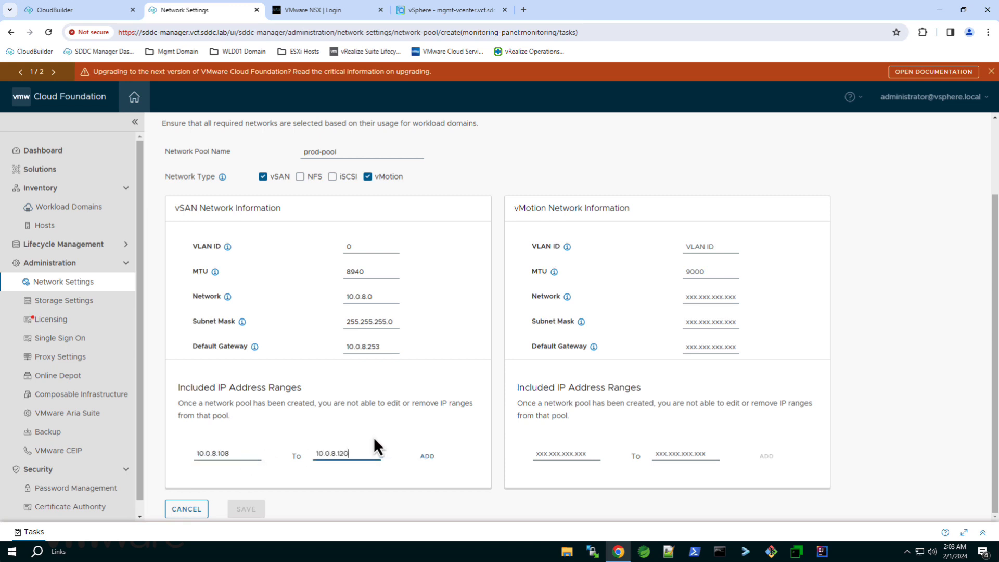
pyautogui.click(428, 456)
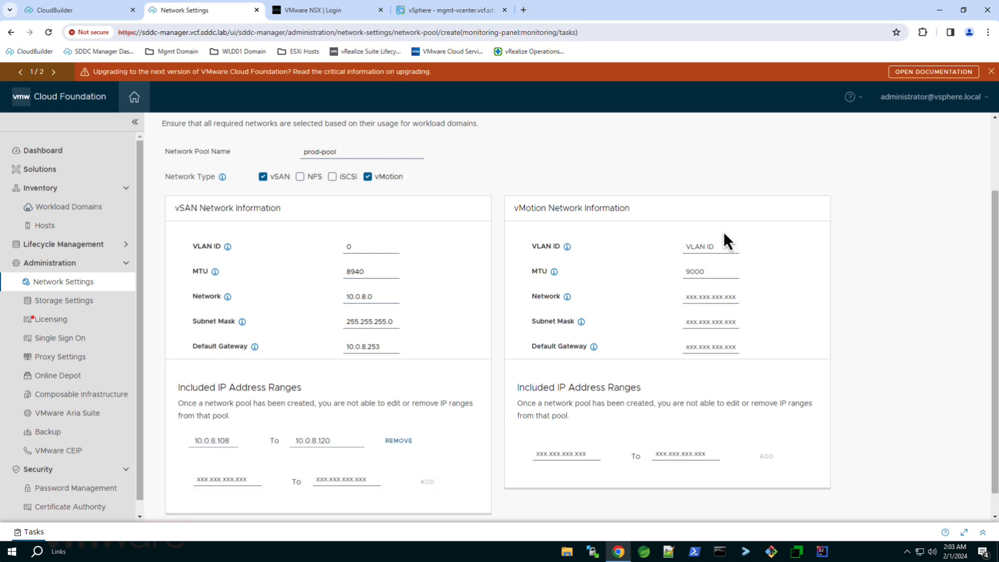
# Set vMotion to VLAN 0, MTU 8940, network 10.0.4.0/255.255.255.0, gateway 10.0.4.253
pyautogui.click(720, 247)
pyautogui.write('0')
pyautogui.press('Tab')
pyautogui.write('8940')
pyautogui.press('Tab')
pyautogui.write('10.0.4')
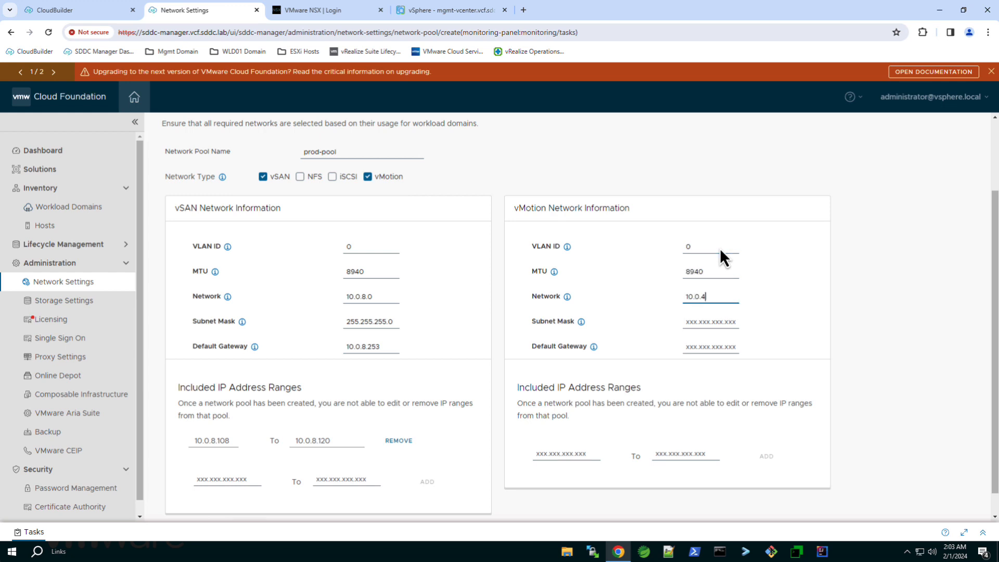
pyautogui.write('.0')
pyautogui.press('Tab')
pyautogui.write('255.255.255.0')
pyautogui.press('Tab')
pyautogui.write('10.0.')
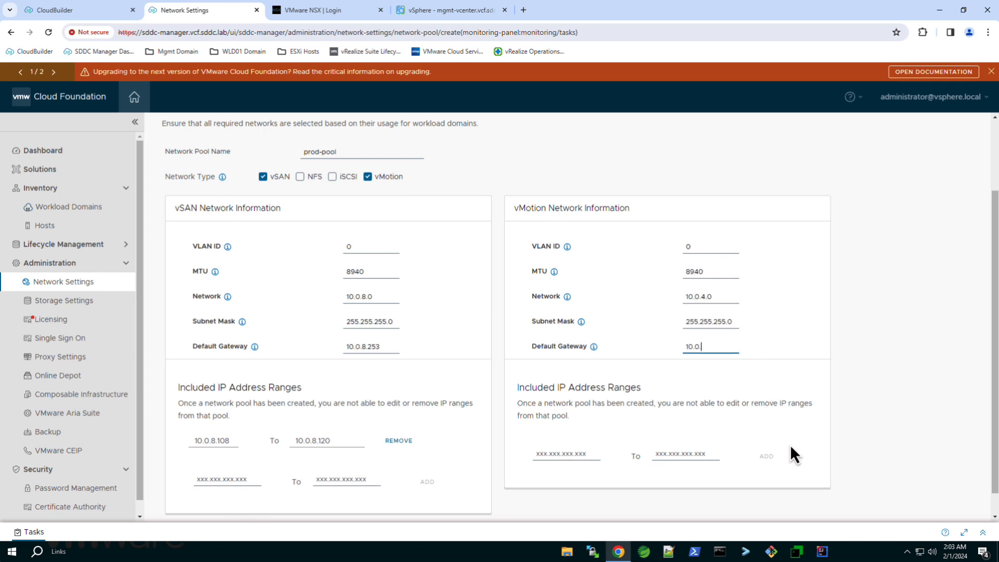
pyautogui.write('4.253')
# Add the vMotion IP range 10.0.4.108 to 10.0.4.120 and save the pool
pyautogui.press('Tab')
pyautogui.write('10.0.4.108')
pyautogui.press('Tab')
pyautogui.write('10')
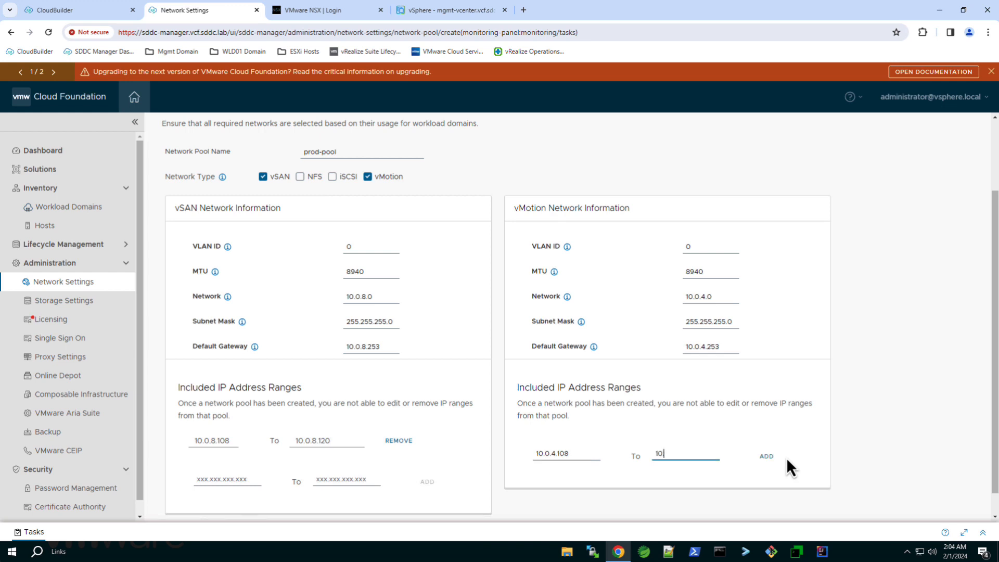
pyautogui.write('.0.4.120')
pyautogui.click(769, 458)
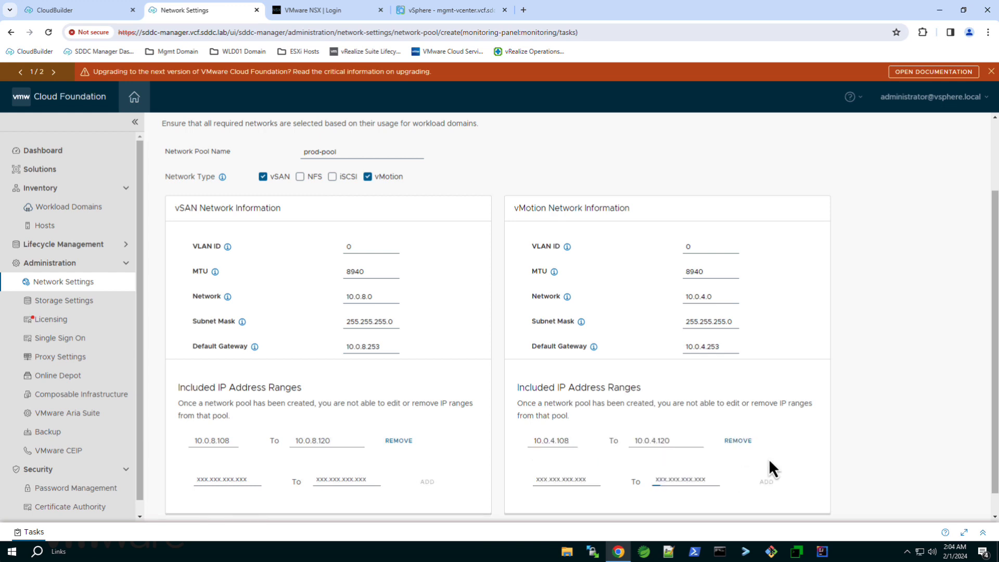
pyautogui.scroll(-1, 769, 469)
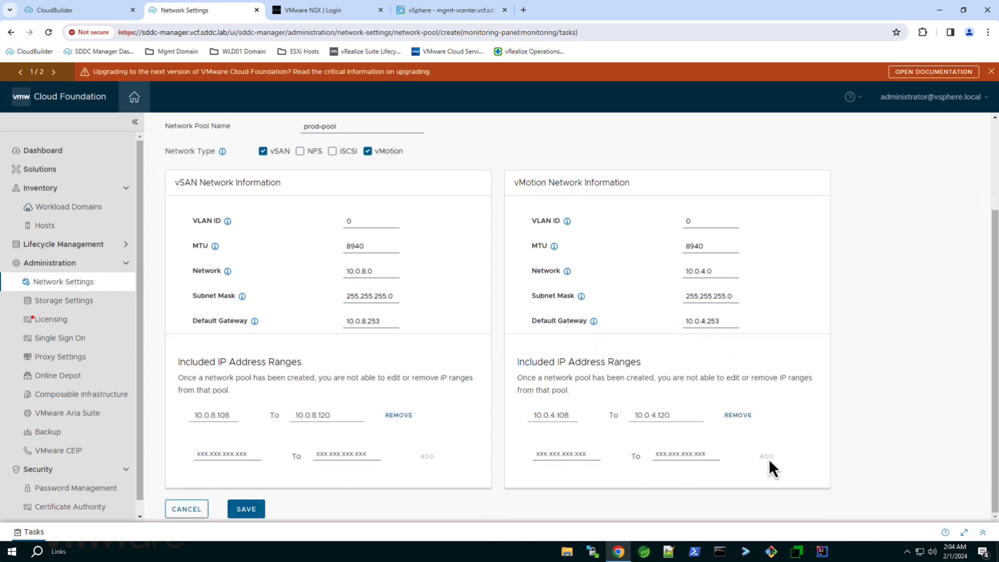
pyautogui.click(256, 512)
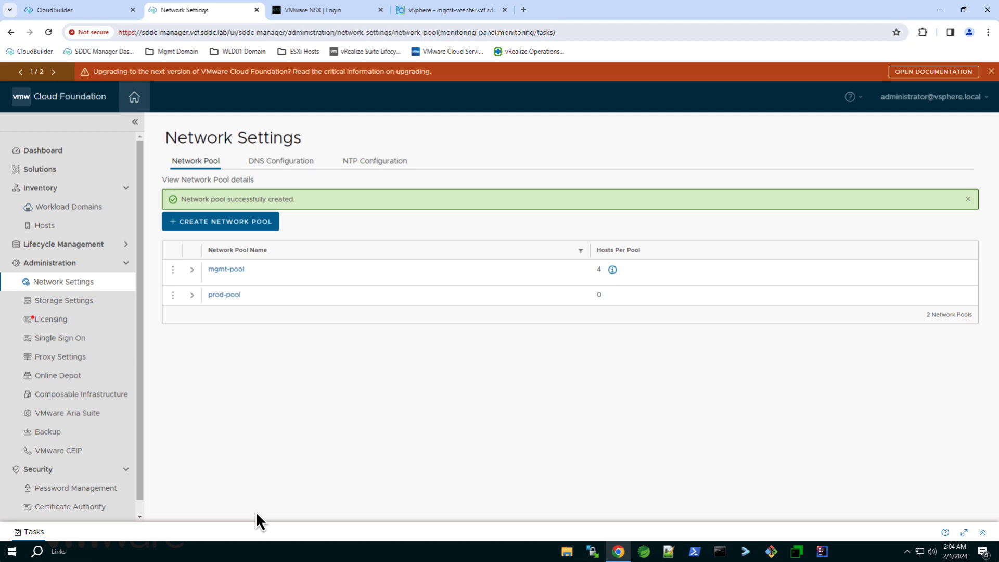
# Check Inventory > Hosts' Unassigned Hosts tab is empty, then start Commission Hosts
pyautogui.click(74, 227)
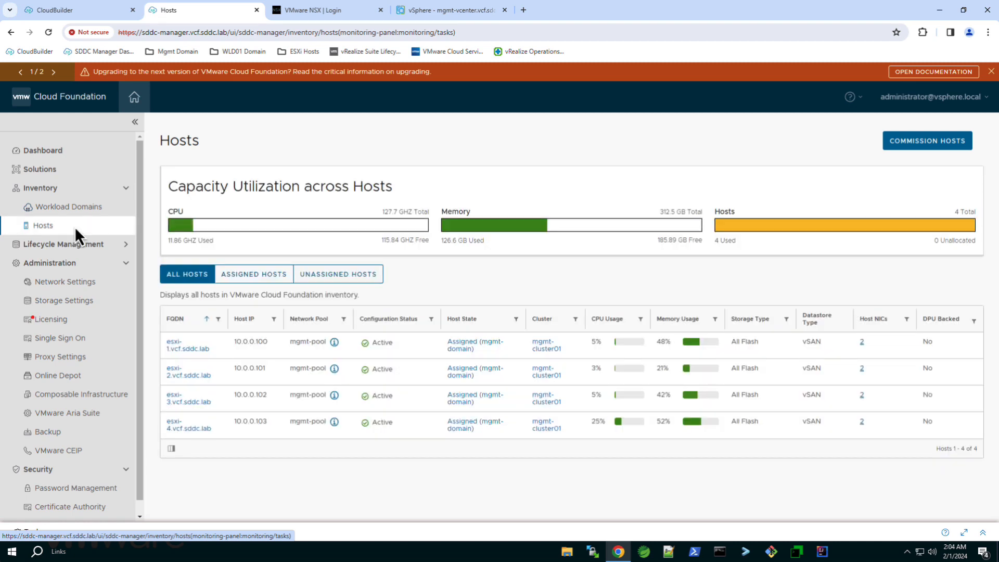
pyautogui.click(323, 274)
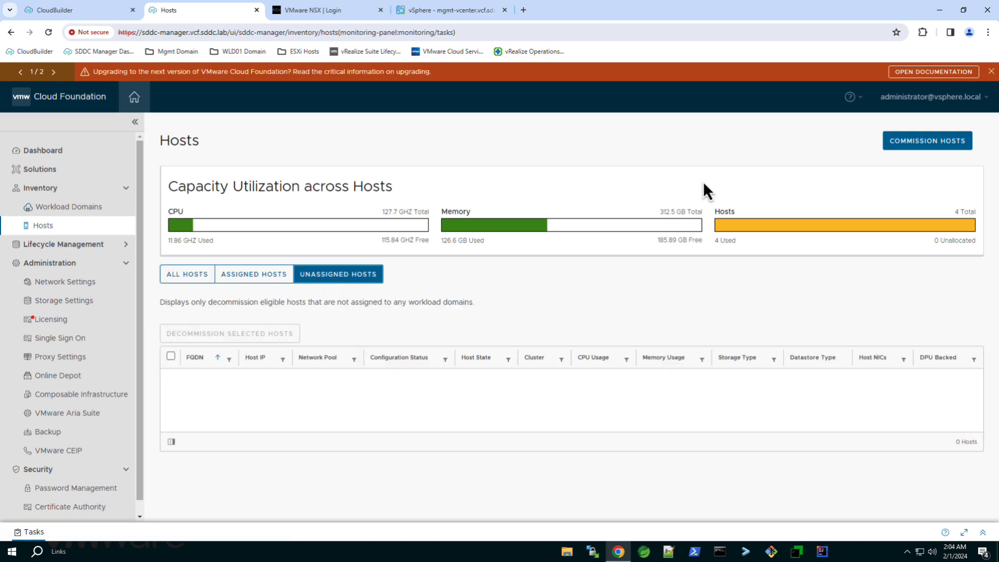
pyautogui.click(910, 145)
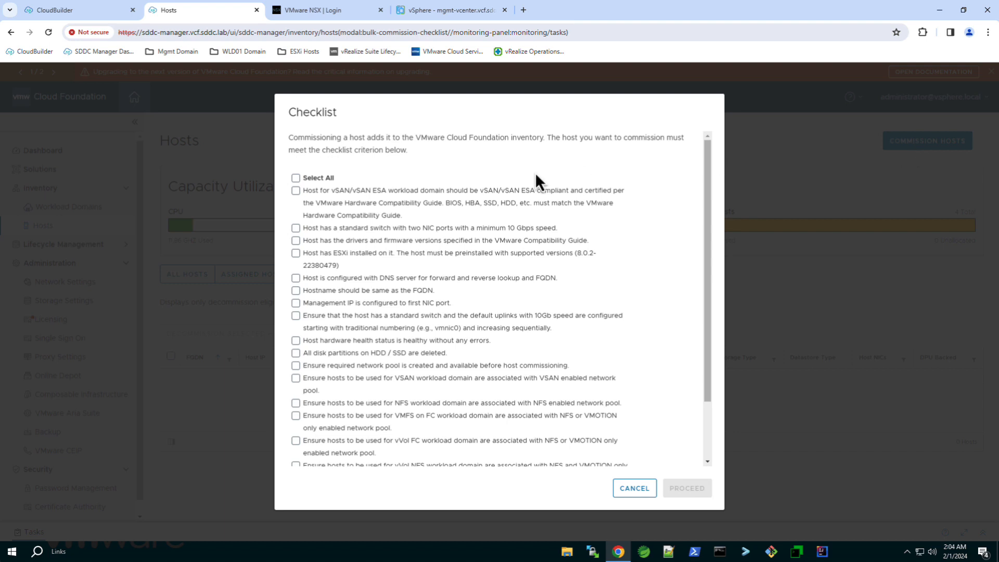
# Tick Select All on the commissioning checklist and proceed to the wizard
pyautogui.click(295, 178)
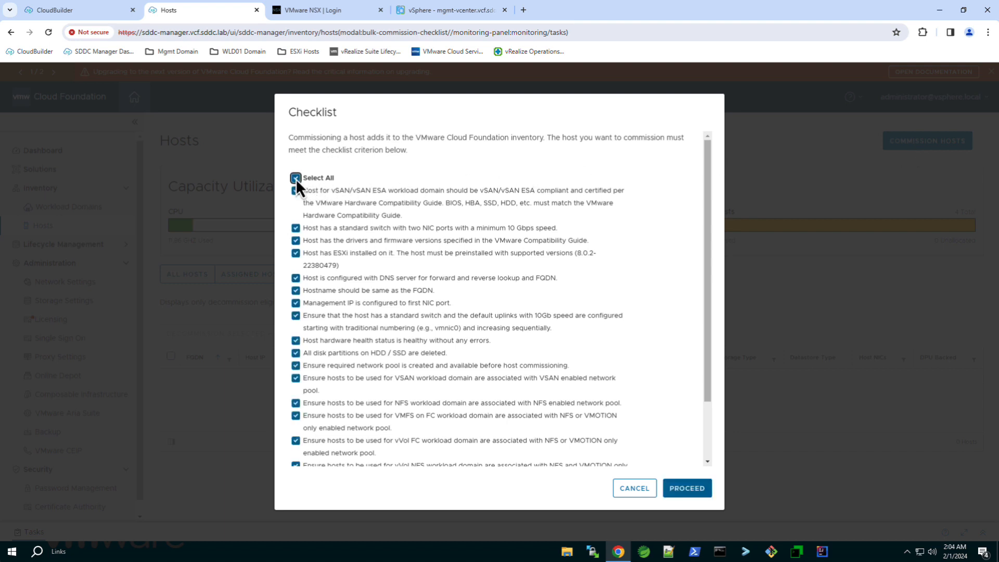
pyautogui.click(691, 488)
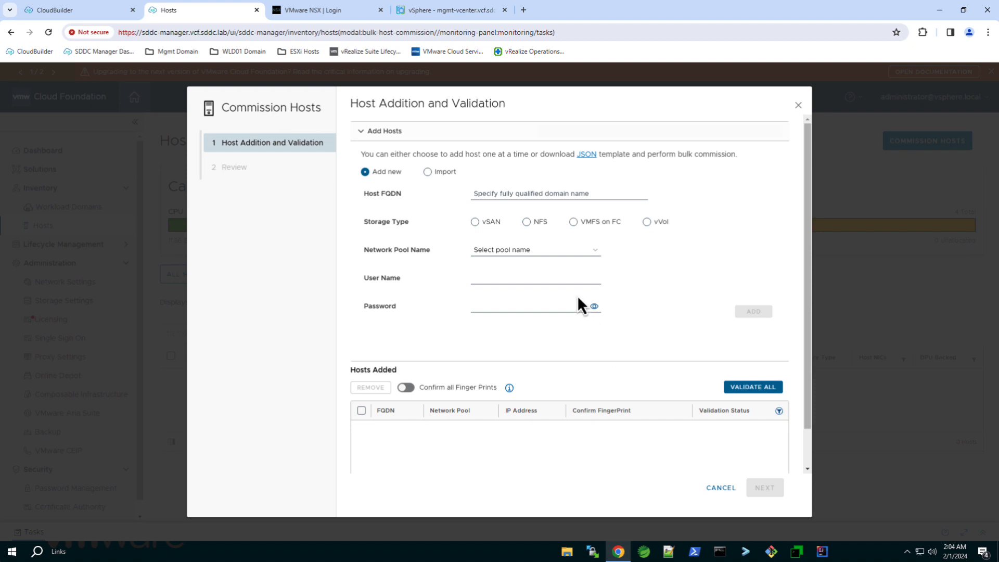
# Import and upload the hosts from Add-Host-16.json
pyautogui.click(427, 172)
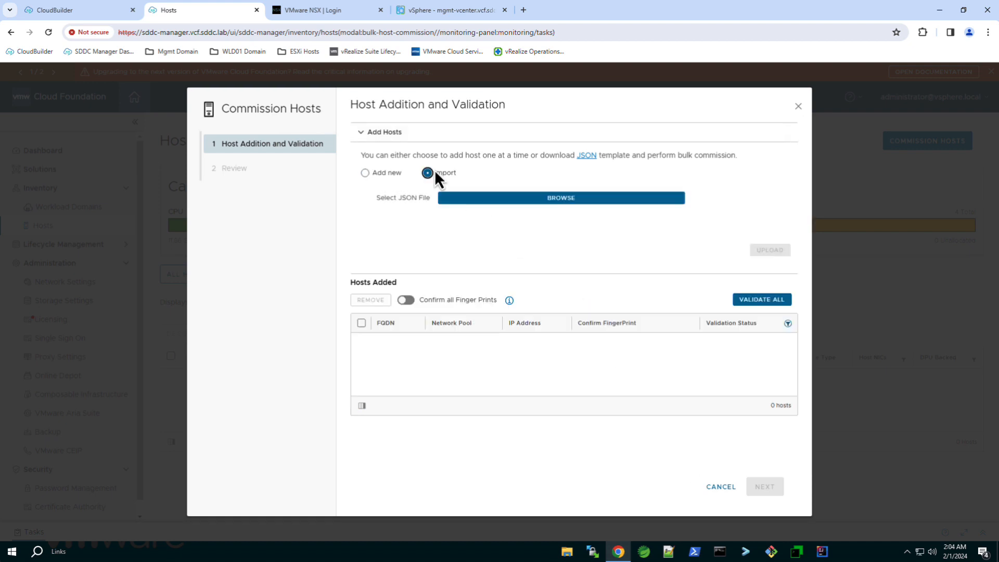
pyautogui.click(486, 199)
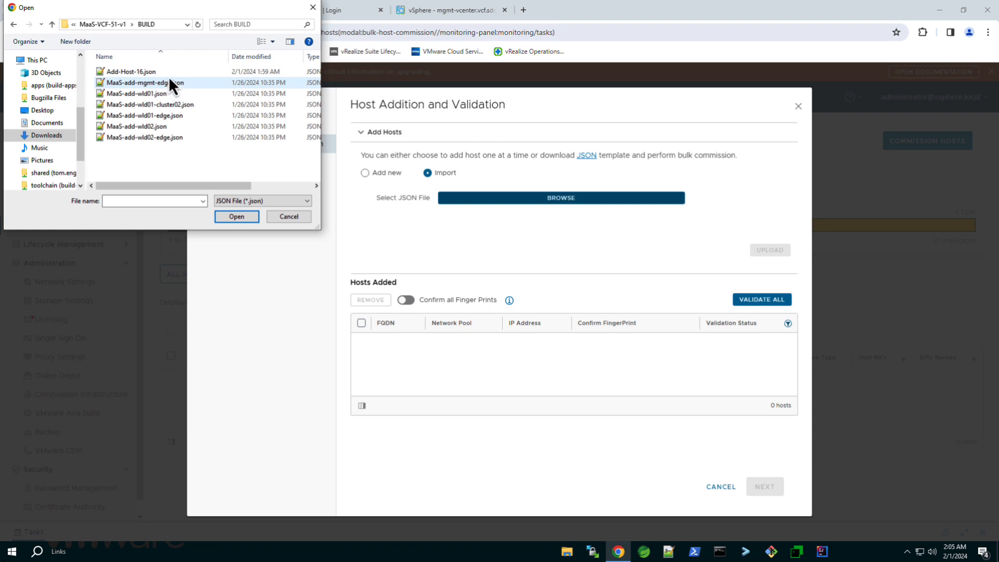
pyautogui.click(170, 74)
pyautogui.click(237, 217)
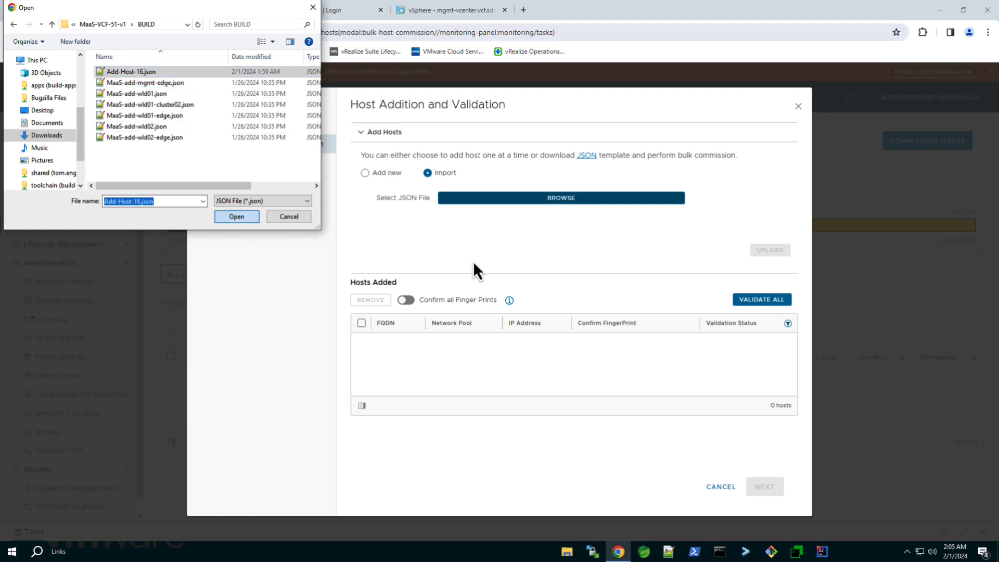
pyautogui.click(770, 249)
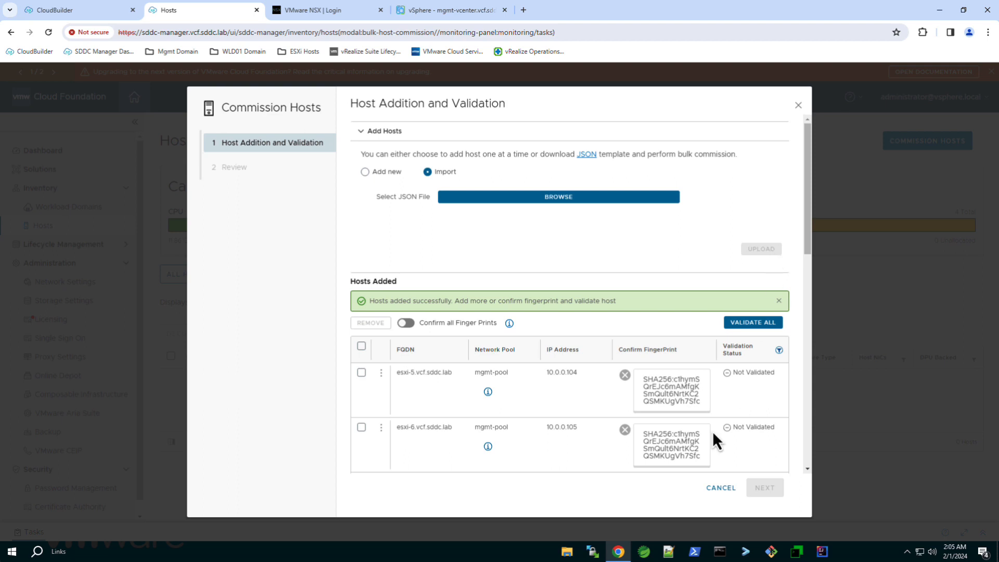
# Review Add-Host-16.json's host entries in Notepad++ from the BUILD folder, then close it
pyautogui.click(567, 554)
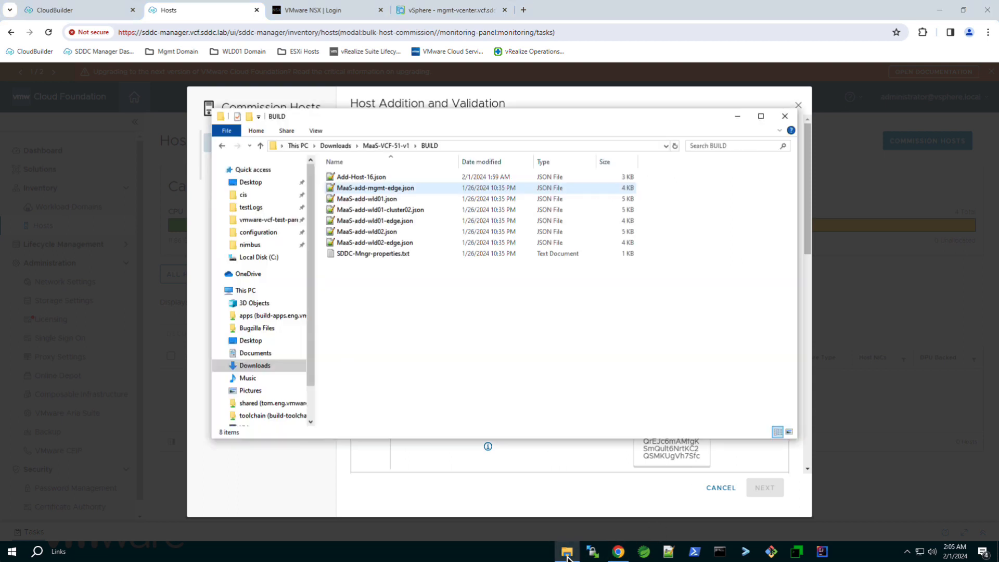
pyautogui.rightClick(379, 177)
pyautogui.click(413, 207)
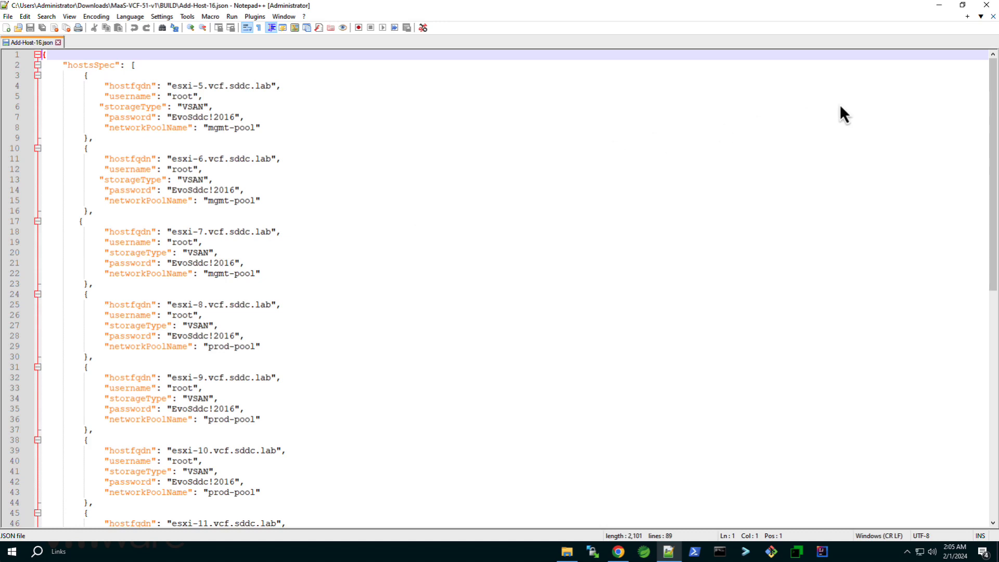
pyautogui.click(986, 5)
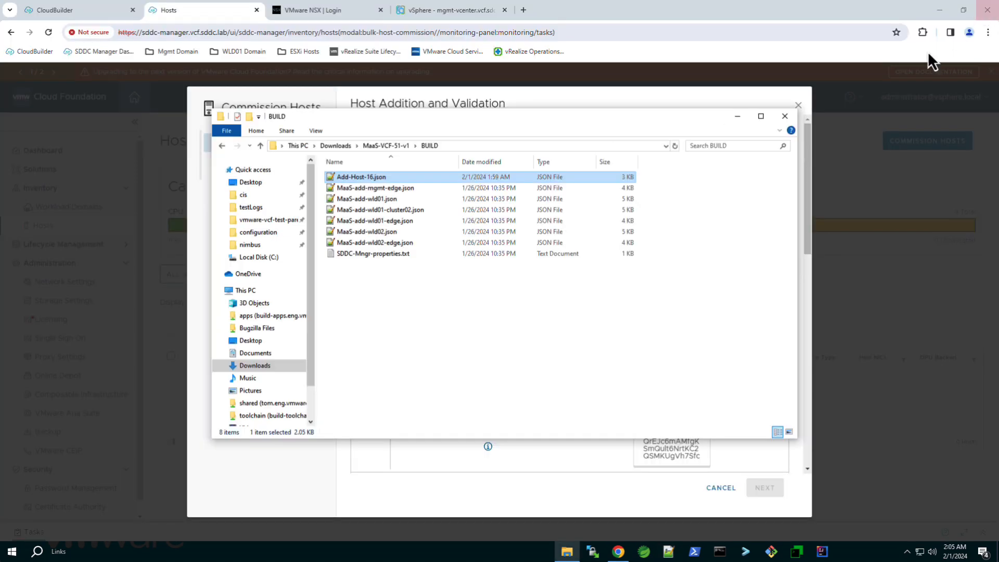
# Validate all imported hosts, review them, and commission esxi-5 through esxi-16
pyautogui.click(786, 118)
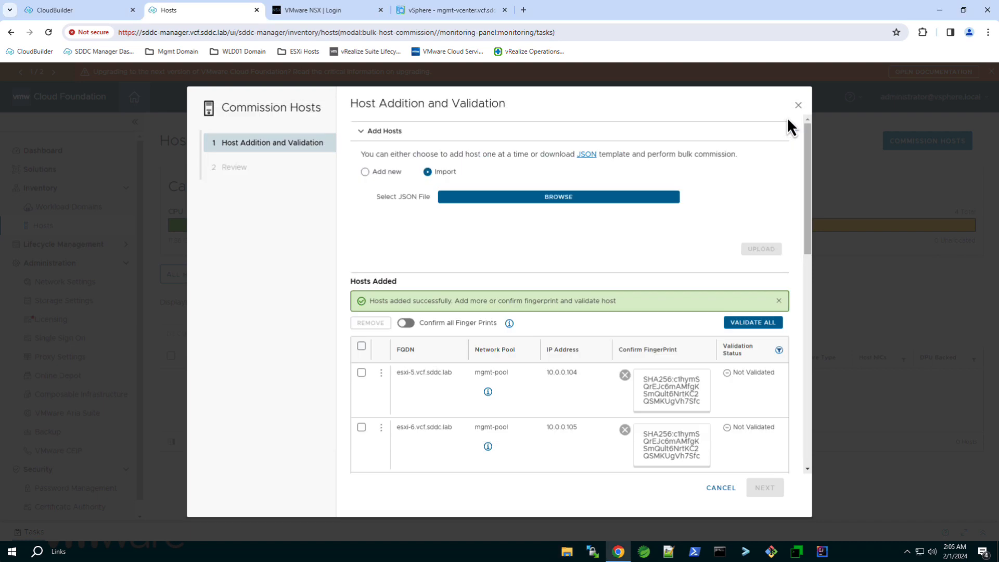
pyautogui.click(778, 324)
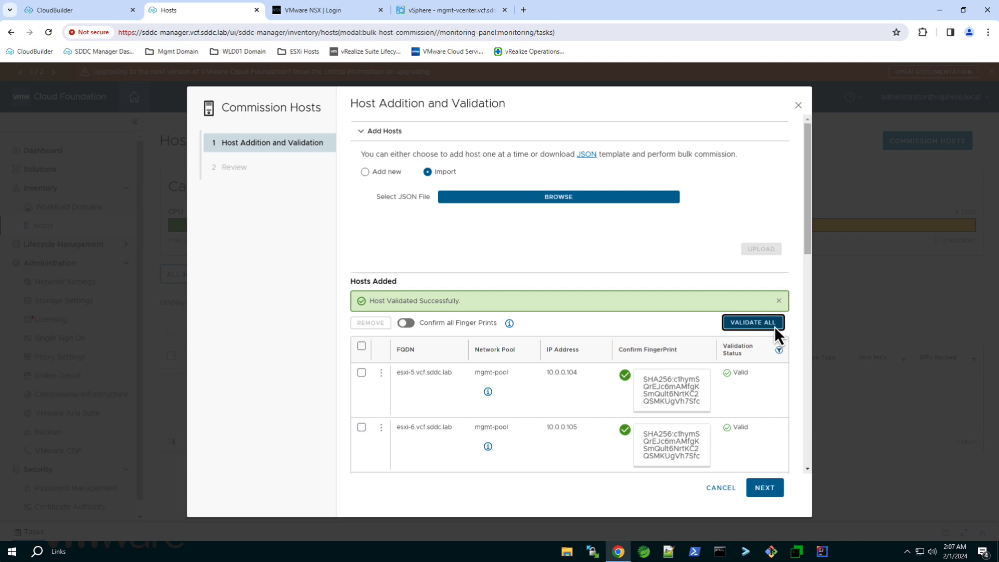
pyautogui.click(780, 490)
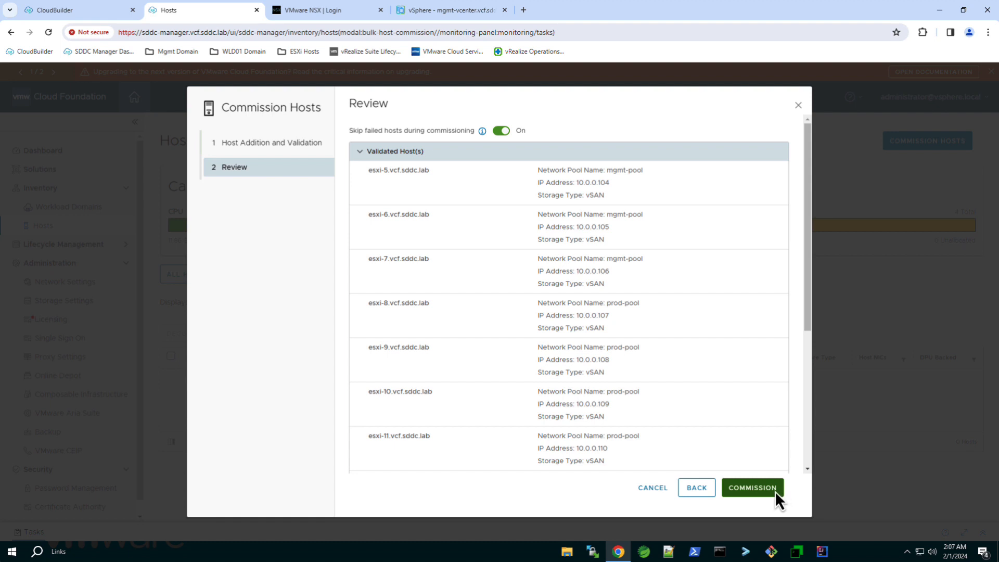
pyautogui.click(776, 489)
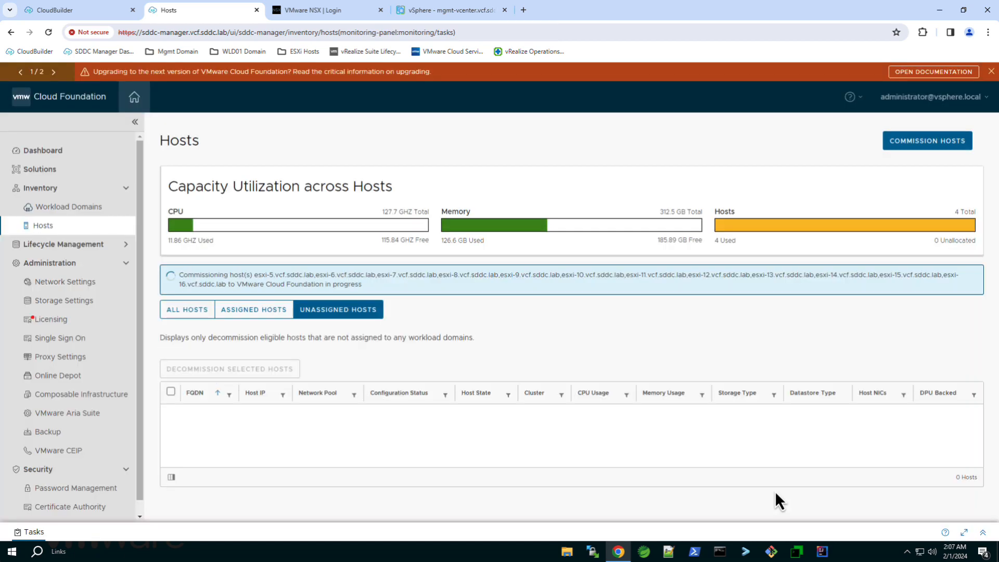
# Check the commissioning task's subtasks in the maximized Tasks panel
pyautogui.click(983, 533)
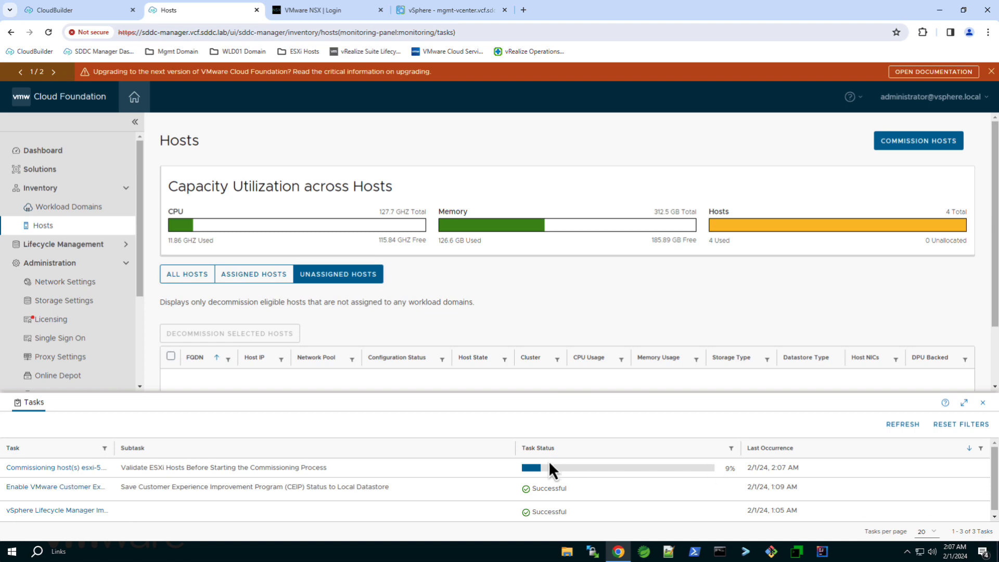
pyautogui.click(964, 403)
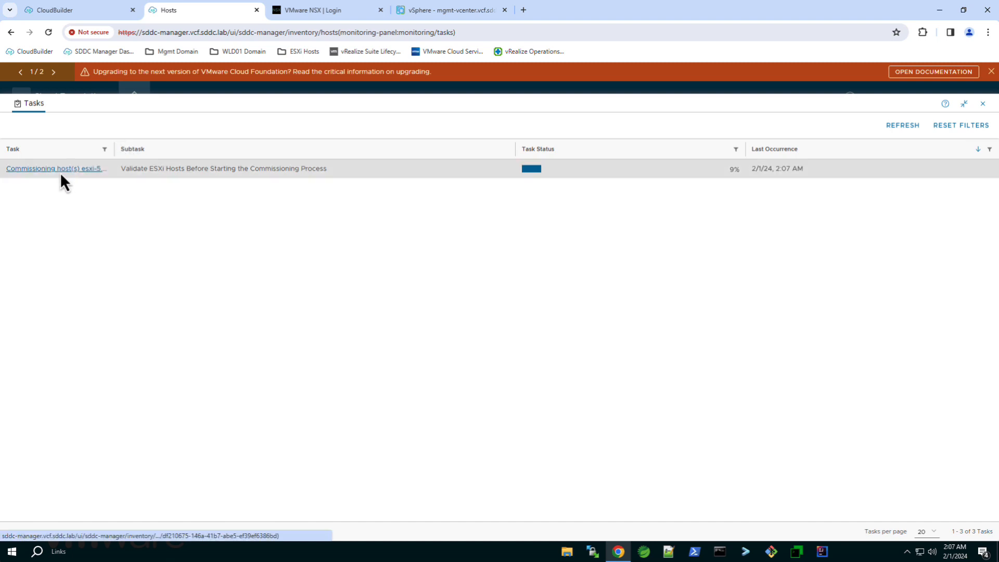
pyautogui.click(60, 173)
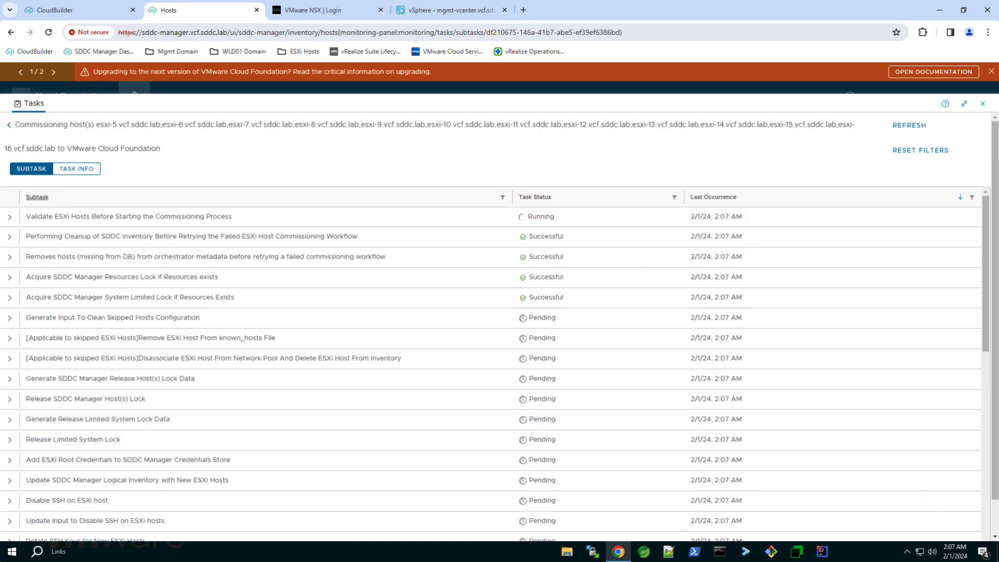
pyautogui.click(987, 513)
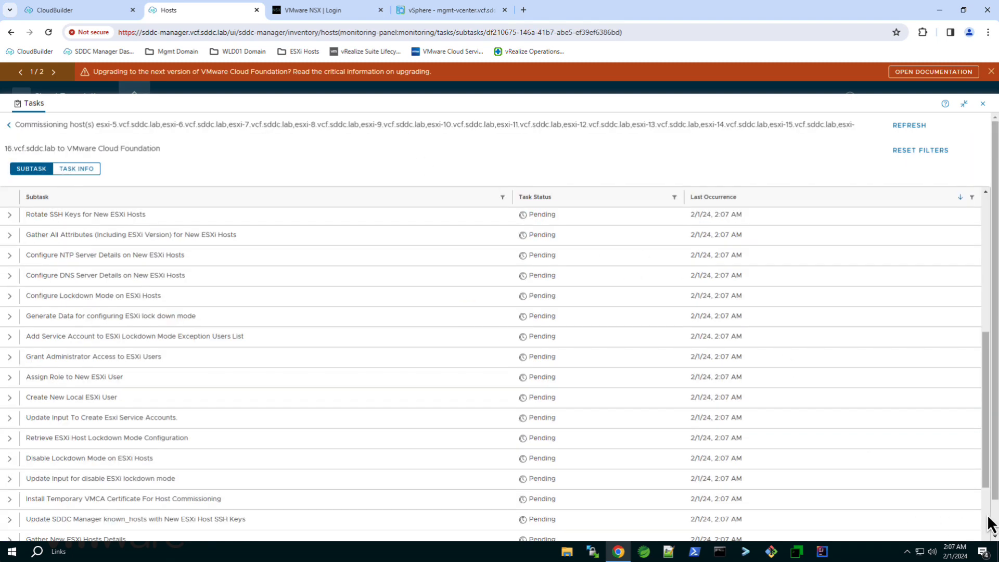
pyautogui.click(988, 526)
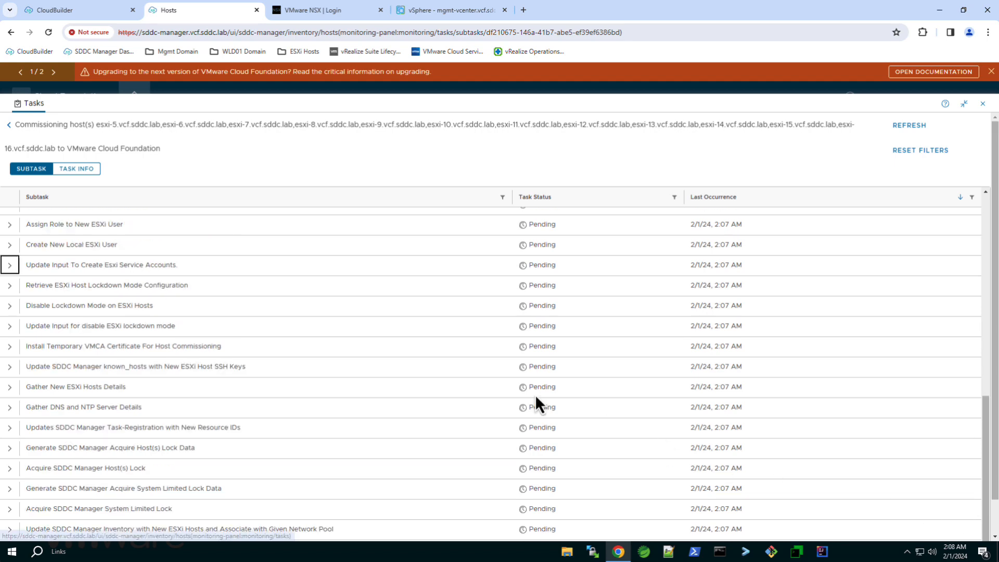
# Refresh the tasks to confirm success, then view the 12 new unassigned hosts
pyautogui.click(9, 126)
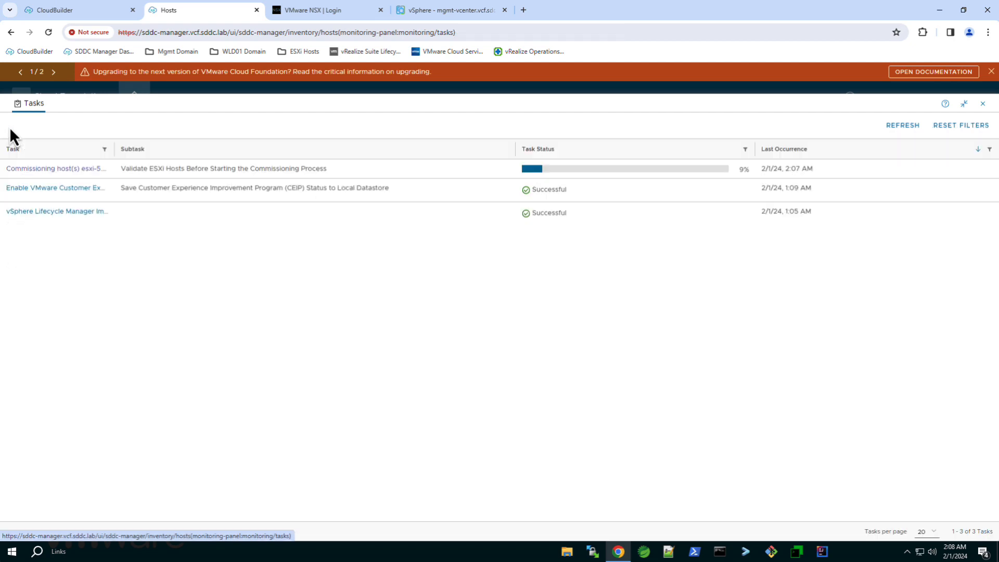
pyautogui.click(964, 104)
pyautogui.click(910, 425)
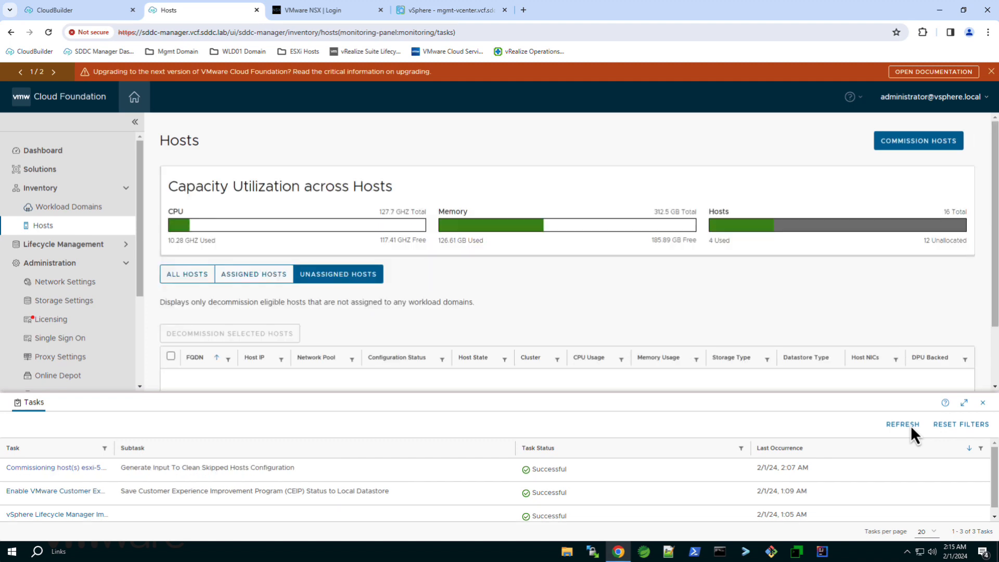
pyautogui.click(982, 403)
pyautogui.scroll(-3, 995, 436)
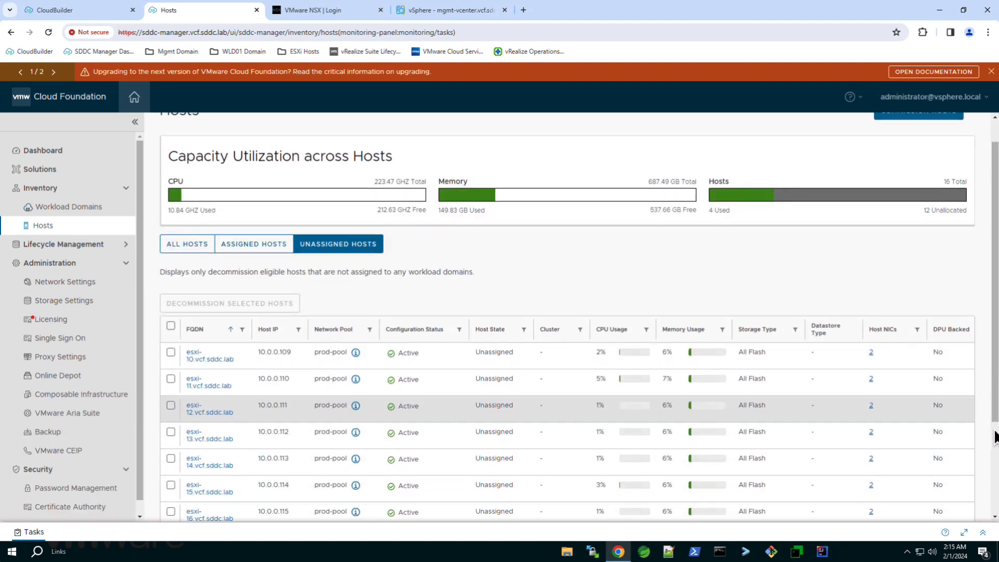